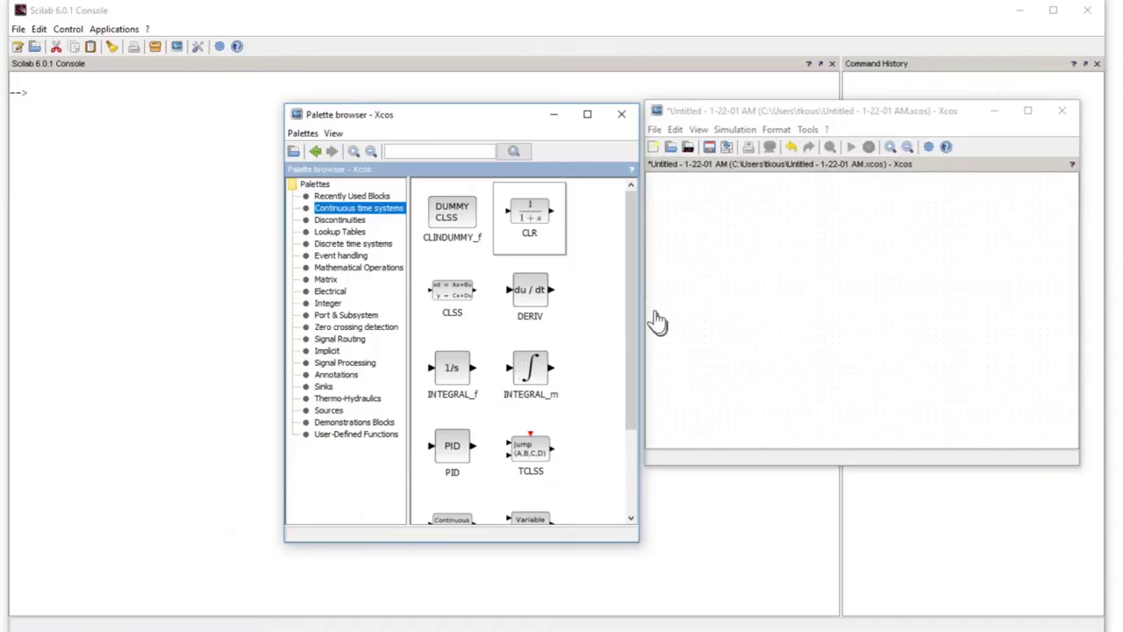
Step: Place a 1/(1+s) CLR transfer function and a CLOCK_c block on the diagram
left_click(530, 234)
left_click_drag(531, 234, 819, 263)
left_click(818, 297)
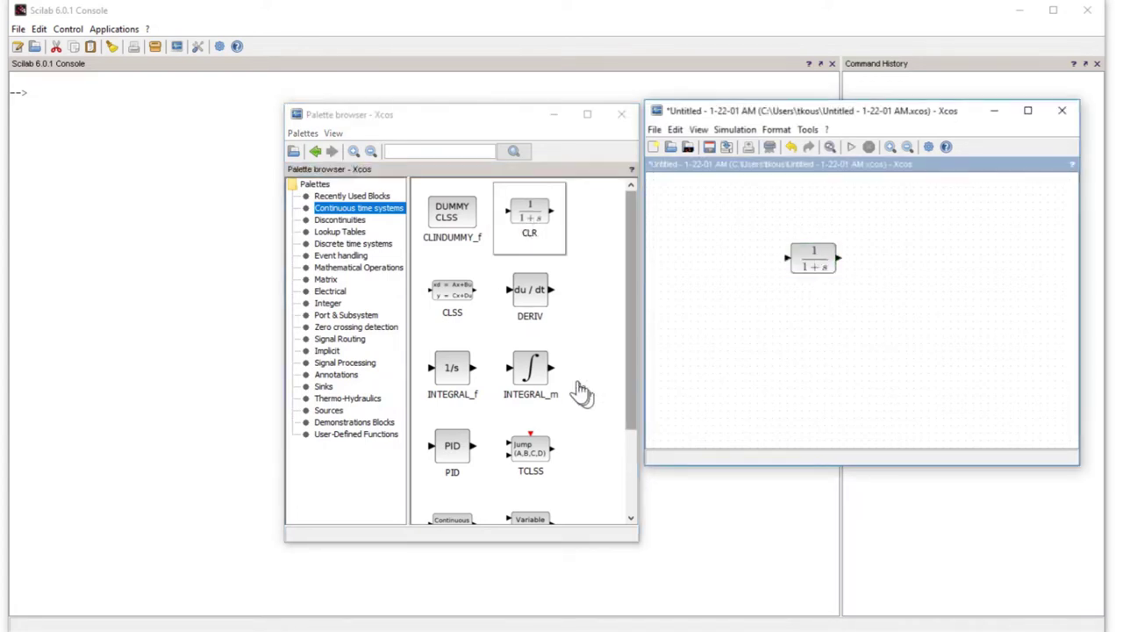
left_click(329, 410)
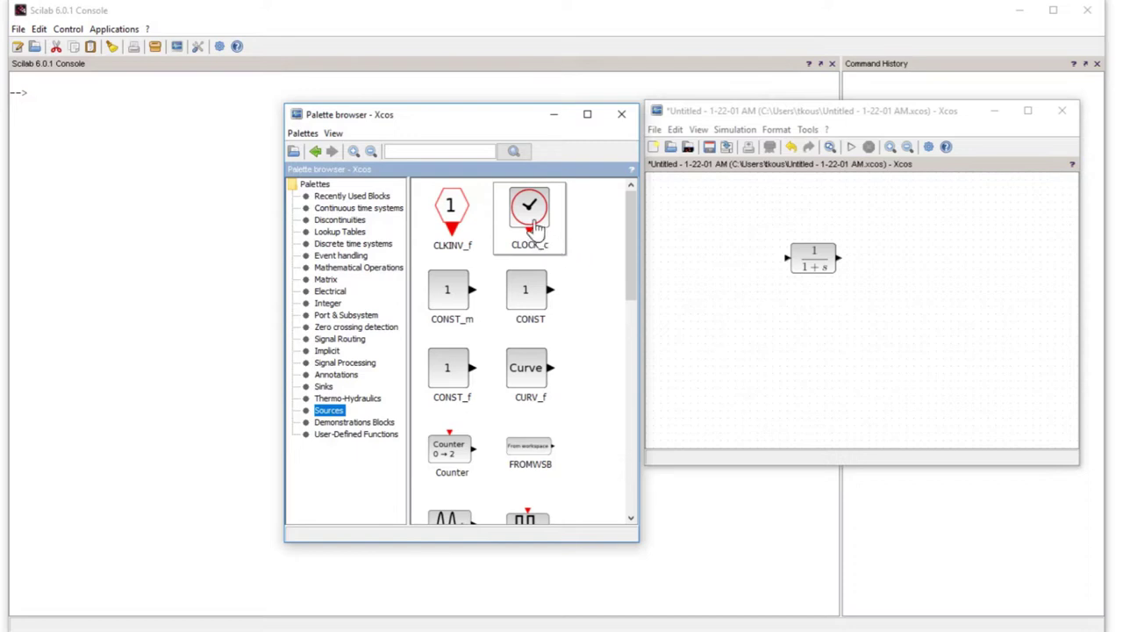
left_click_drag(537, 226, 932, 221)
Step: Add a STEP_FUNCTION source left of the transfer function and a CSCOPE below the clock
scroll(622, 303, "down", 10)
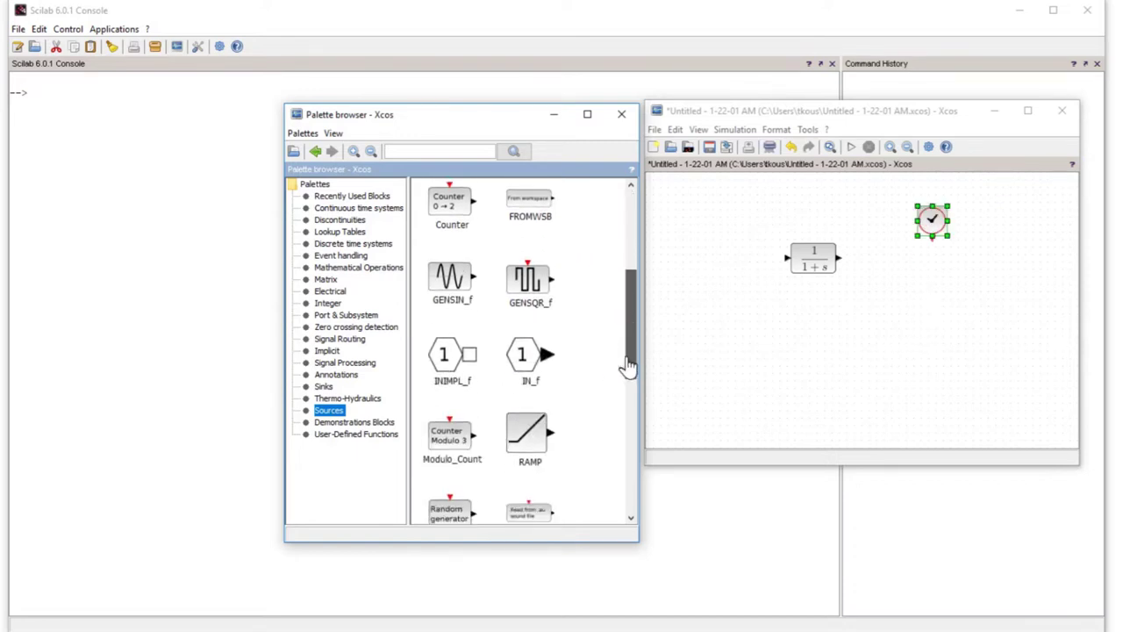
left_click_drag(535, 413, 739, 273)
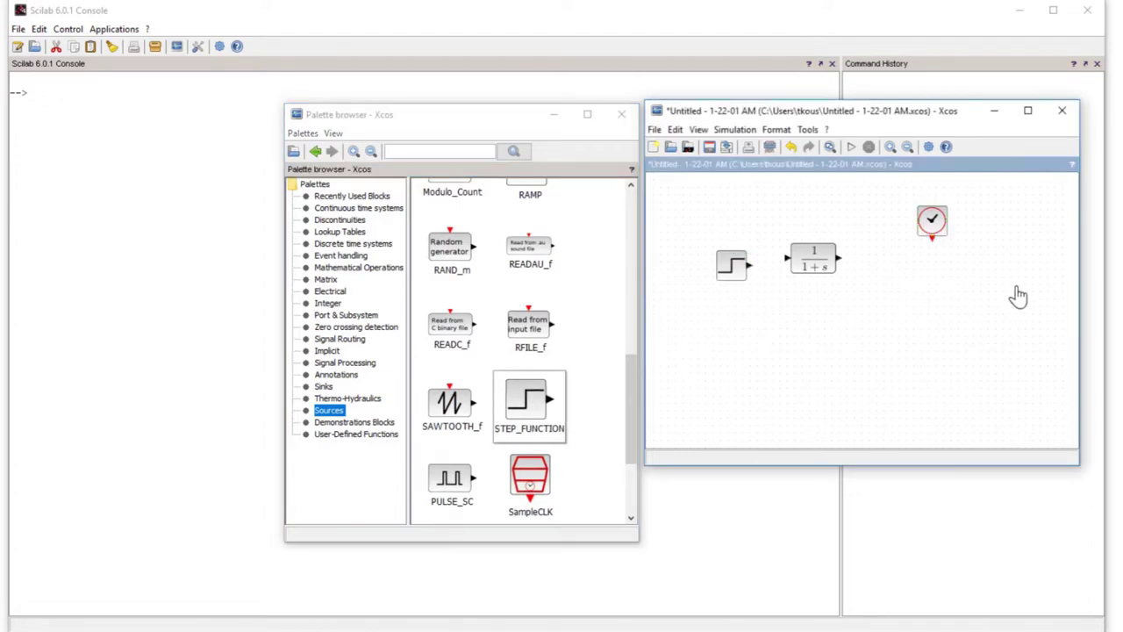
left_click(323, 386)
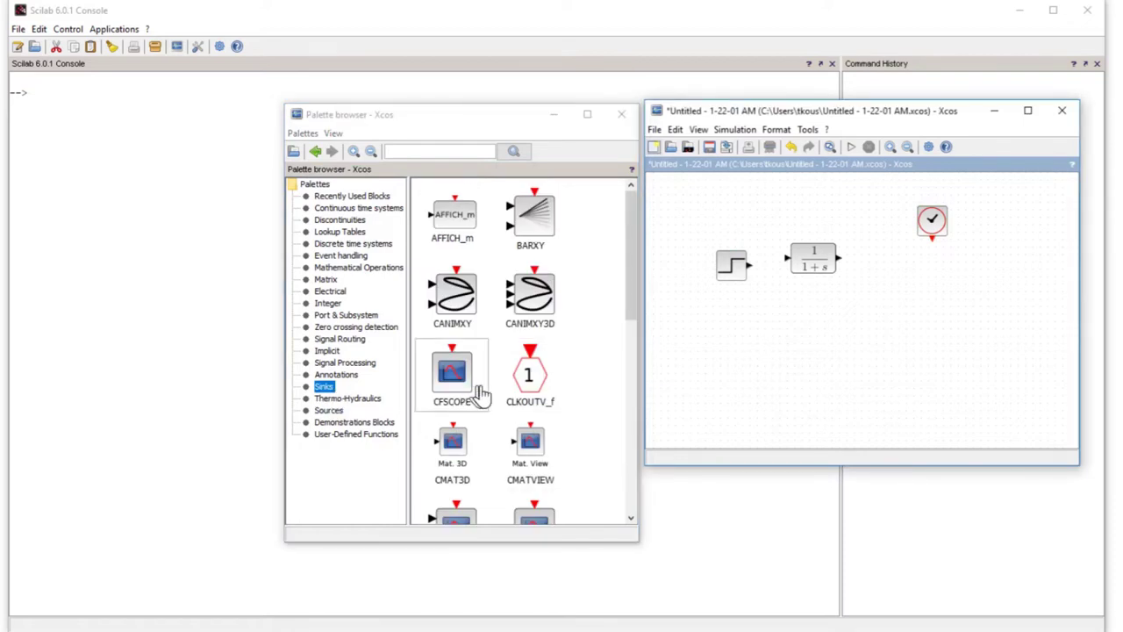
scroll(481, 401, "down", 1)
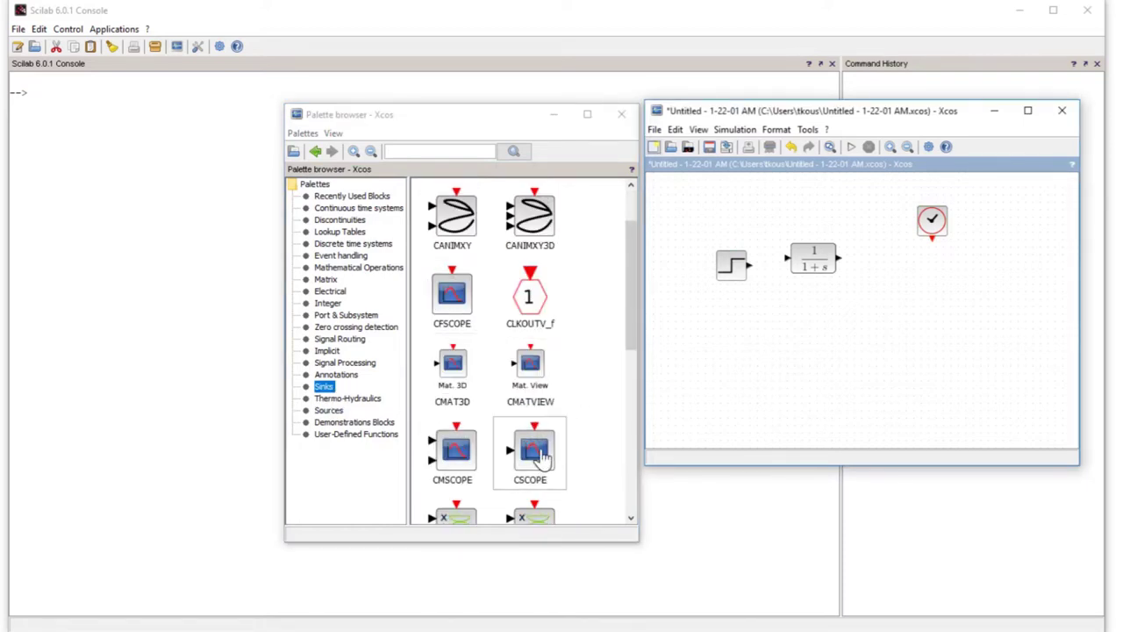
left_click_drag(544, 458, 924, 279)
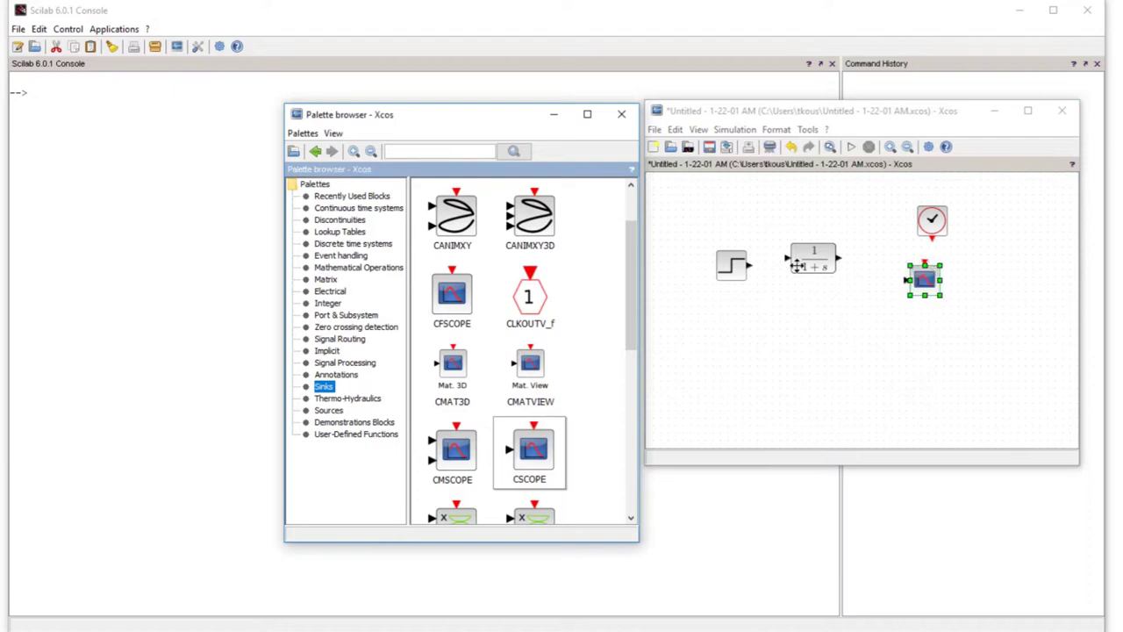
Step: Move the transfer function, scope and step blocks down so they sit roughly in line
left_click_drag(807, 270, 812, 320)
left_click_drag(924, 279, 919, 322)
mouse_move(741, 277)
left_mouse_down()
mouse_move(725, 321)
mouse_move(752, 310)
mouse_move(905, 322)
left_mouse_up()
Step: Link the step to the transfer function, the transfer function to the scope, and the clock to the scope
left_click(746, 348)
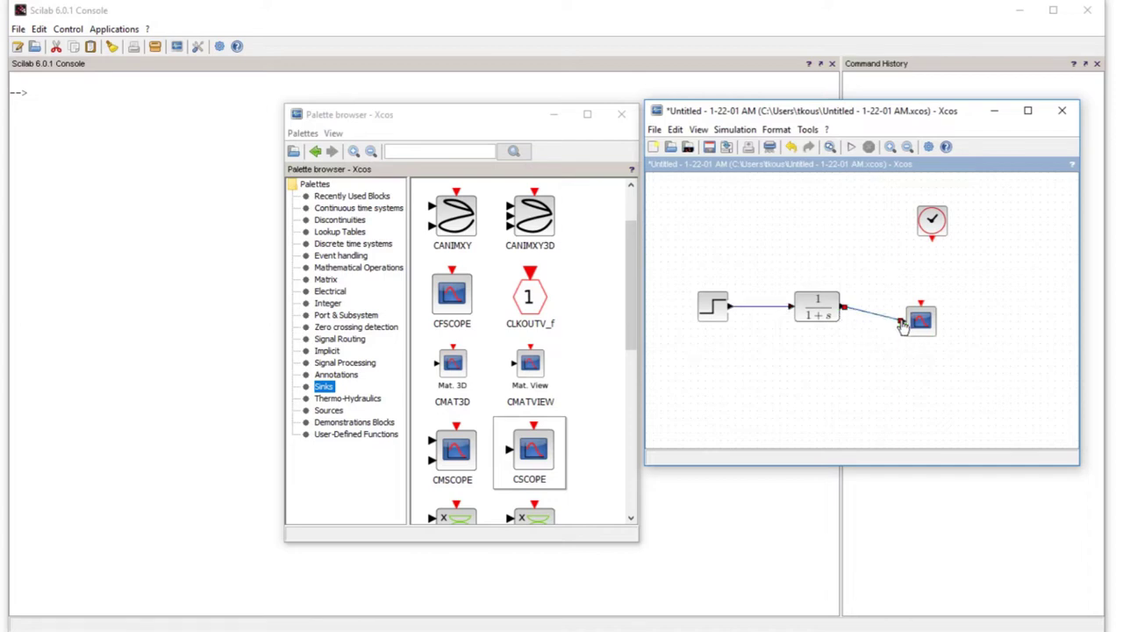
left_click(931, 241)
left_click(933, 244)
left_click_drag(932, 237, 919, 303)
Step: Align the step, transfer function and scope blocks to Middle on one horizontal line
left_click_drag(682, 258, 1014, 408)
right_click(936, 322)
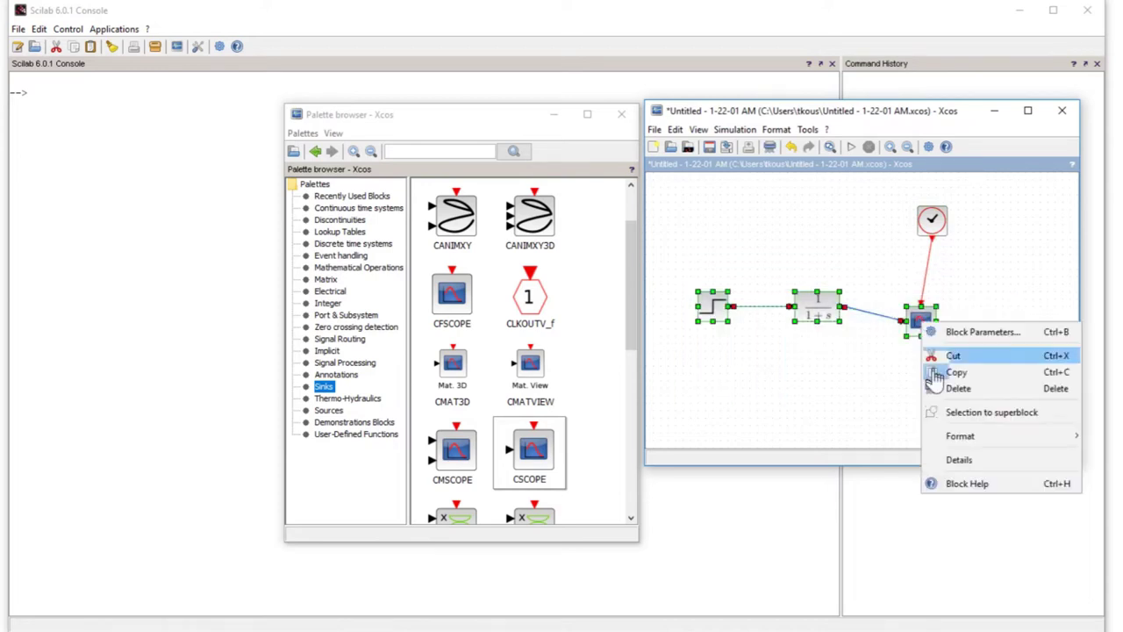
mouse_move(967, 363)
mouse_move(865, 506)
left_click(959, 577)
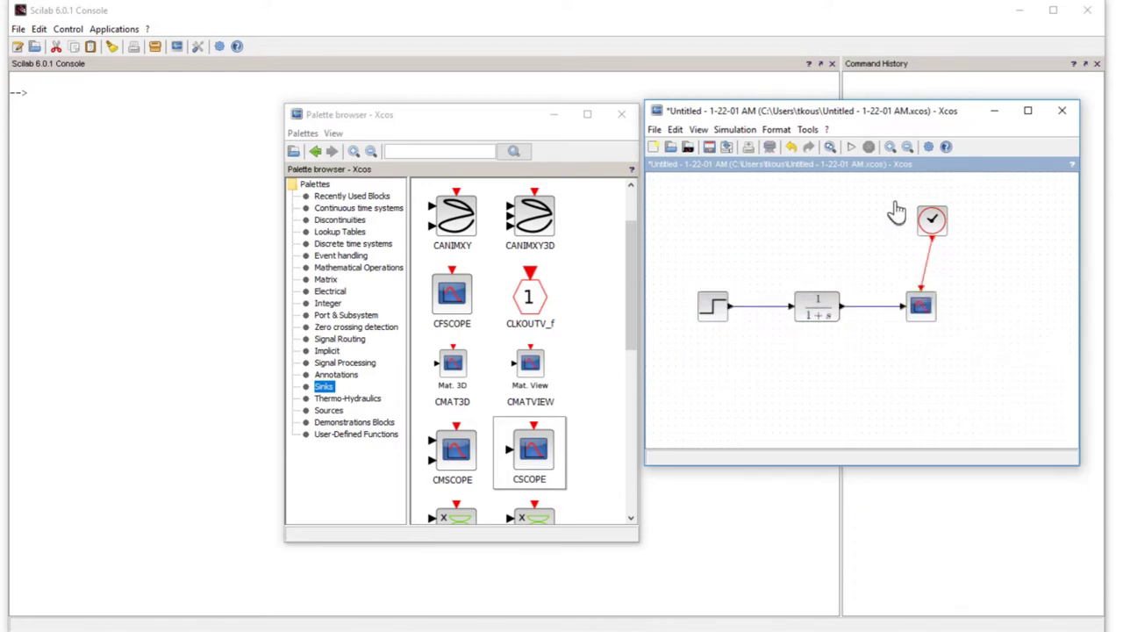
Step: Align the clock and scope to Center so the scope sits directly under the clock
left_click_drag(889, 195, 962, 348)
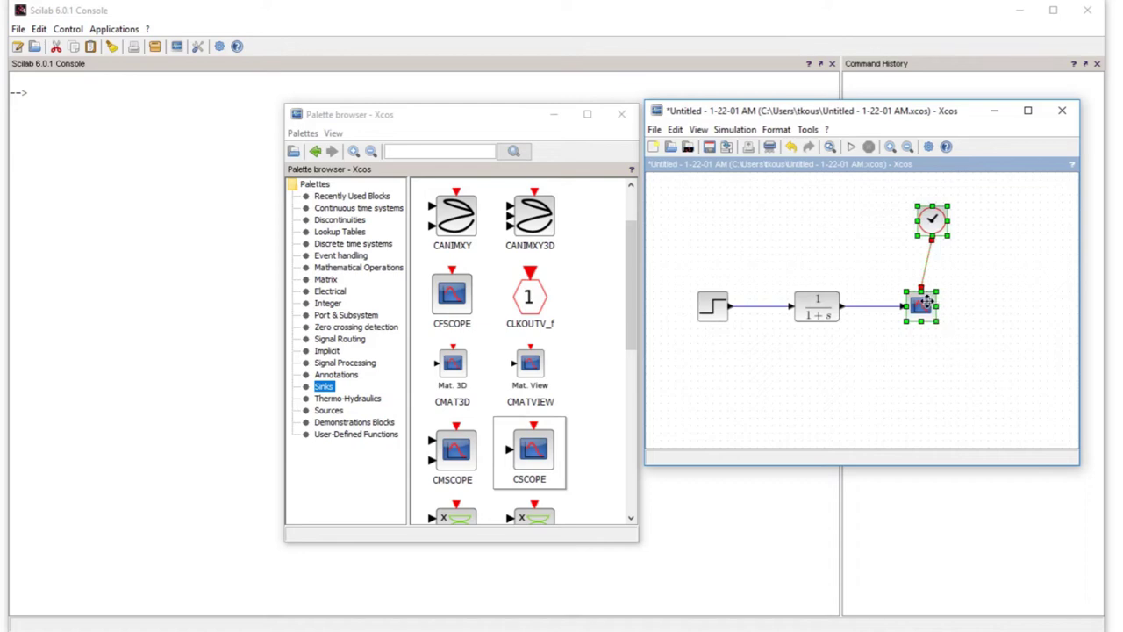
right_click(921, 306)
mouse_move(965, 417)
mouse_move(873, 497)
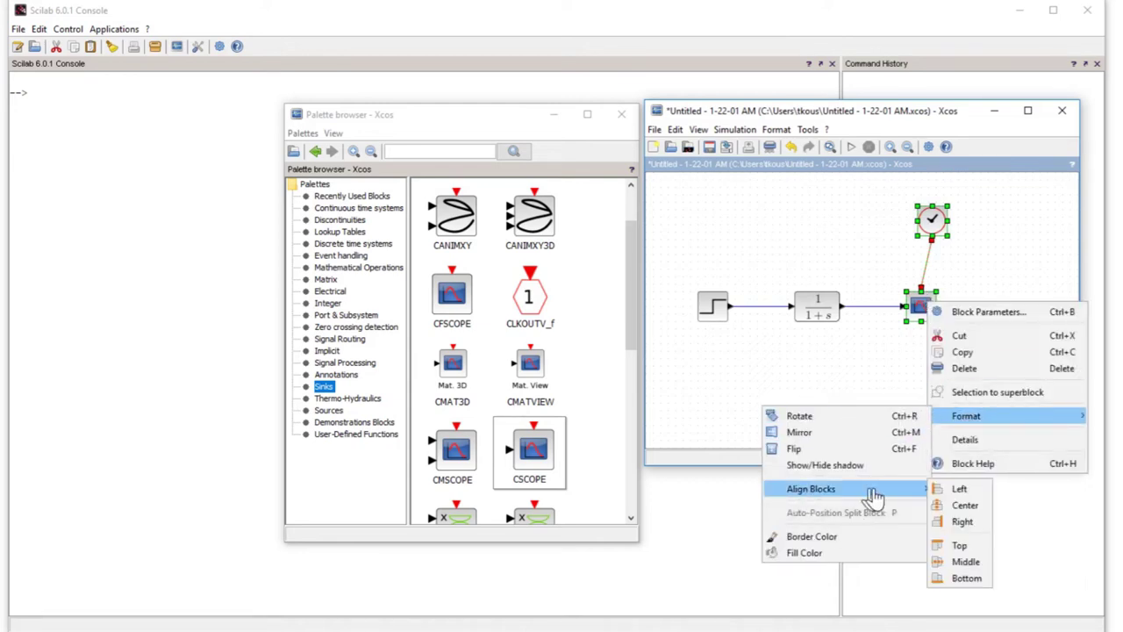
left_click(956, 505)
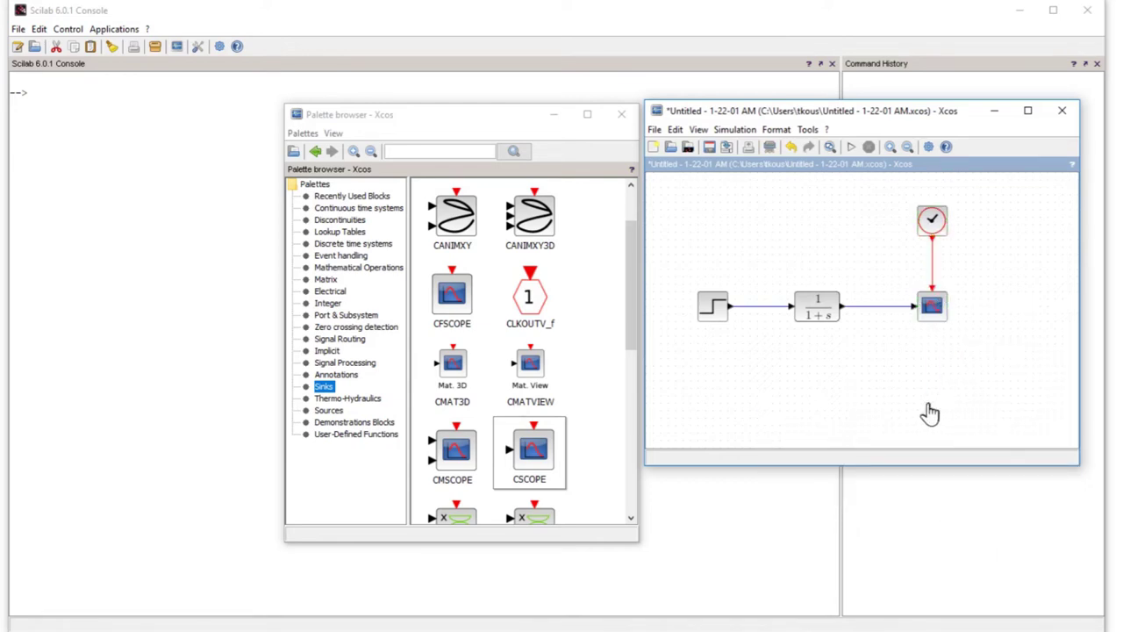
left_click(937, 319)
Step: Enter 3 as the Final integration time in the Simulation Setup parameters and confirm
left_click(745, 130)
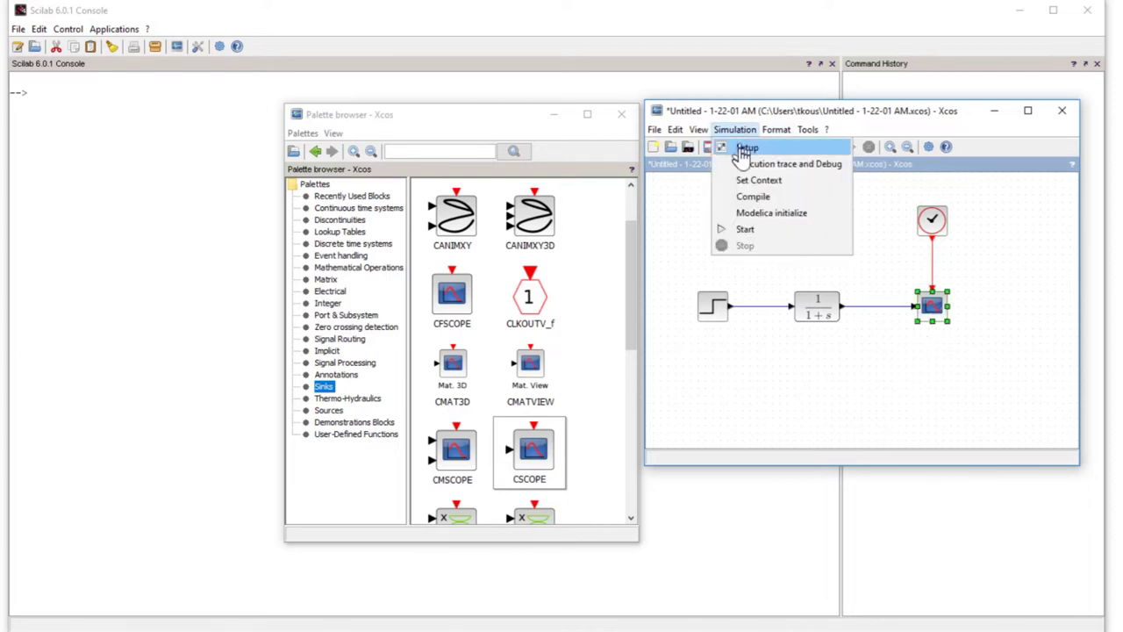
left_click(744, 146)
left_click_drag(1031, 326, 659, 230)
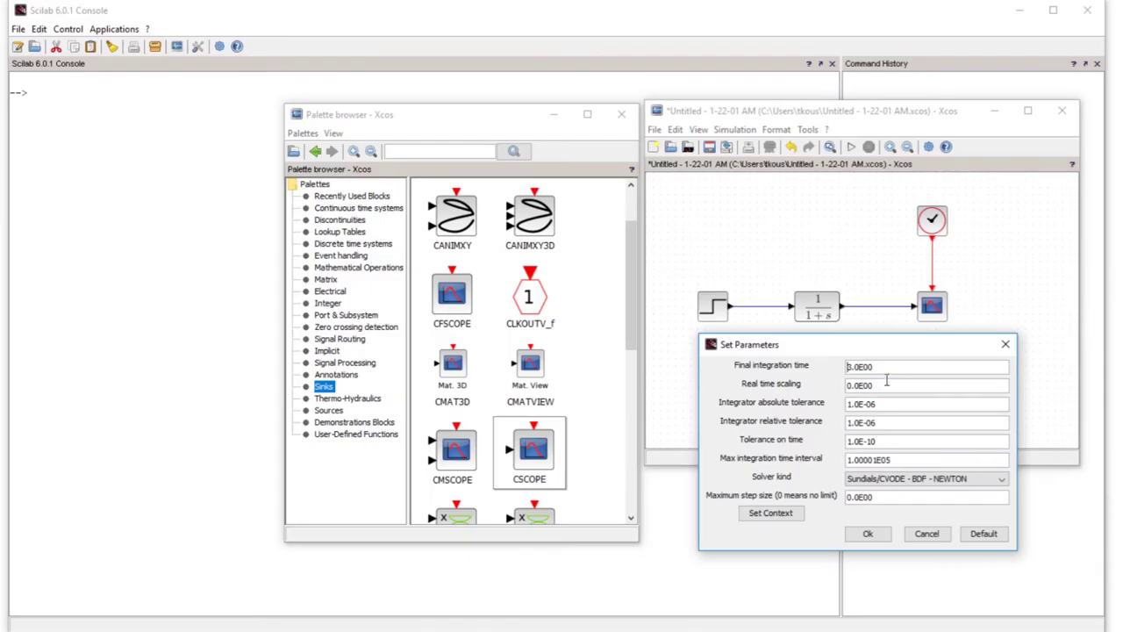
left_click_drag(890, 369, 819, 368)
type("3")
left_click(877, 535)
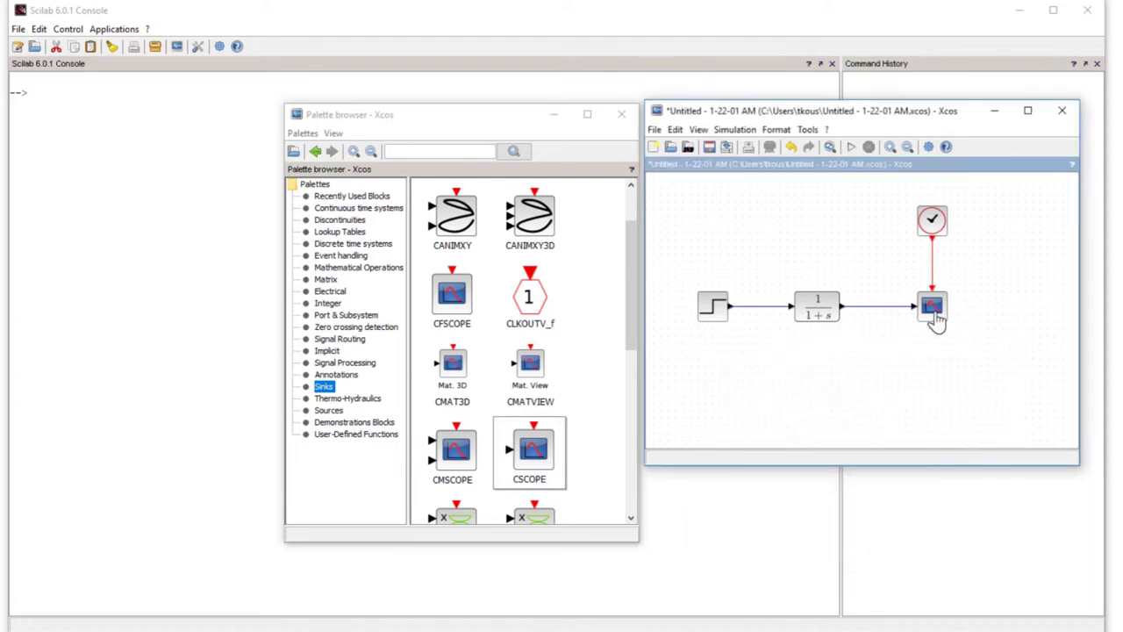
Step: Set the CSCOPE parameters to Ymin 0, Ymax 1.2 and refresh period 20
double_click(933, 309)
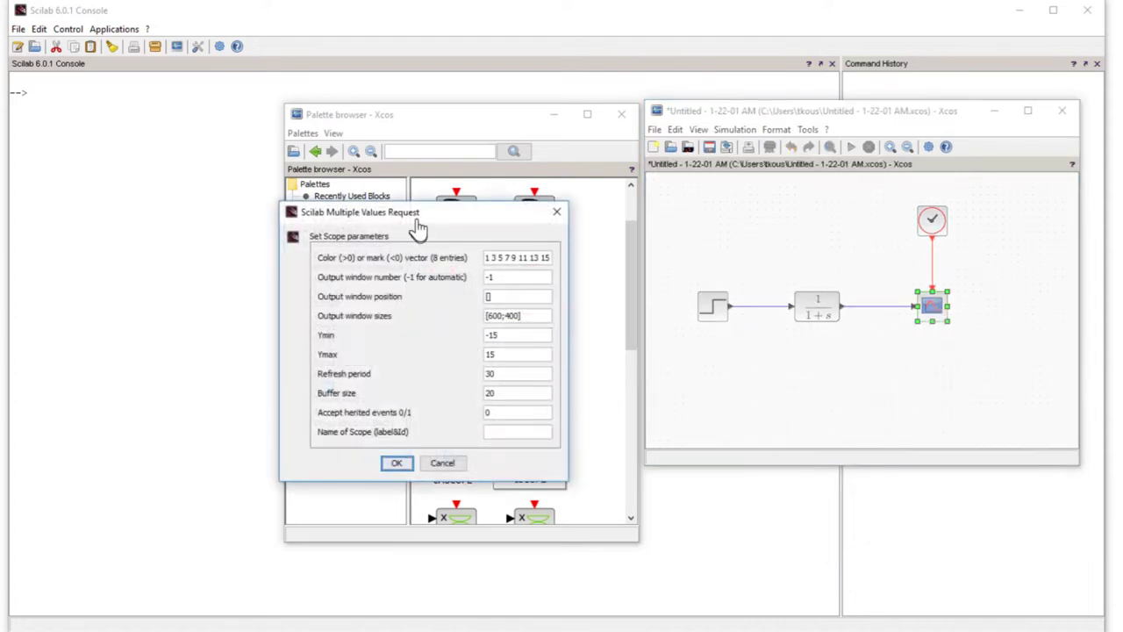
left_click_drag(459, 228, 780, 249)
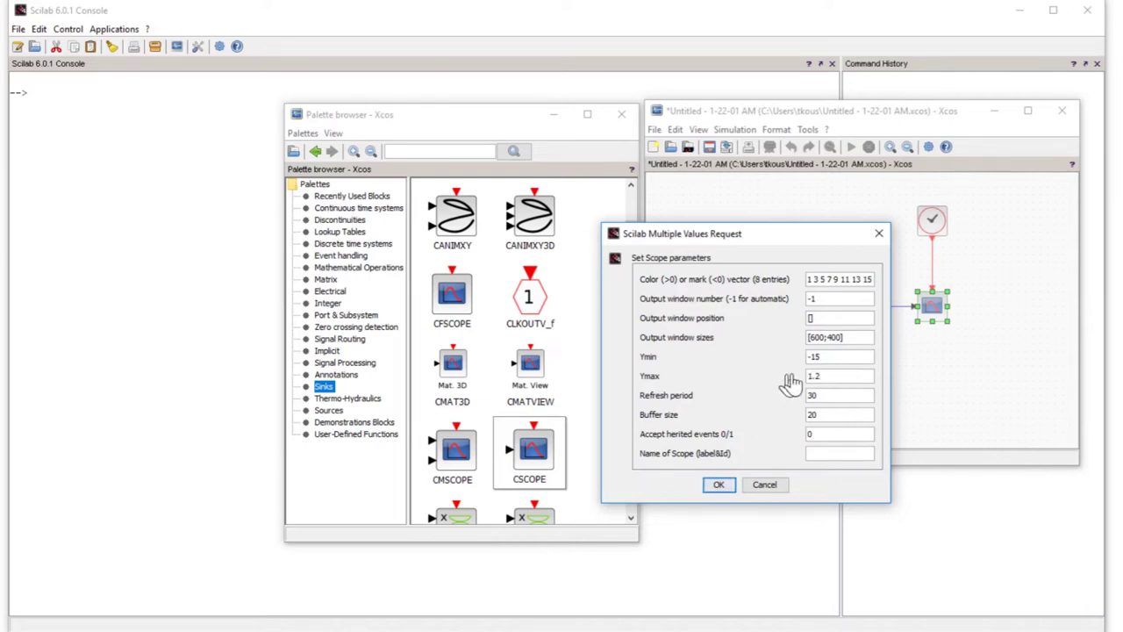
left_click_drag(848, 359, 792, 357)
type("20")
left_click(721, 486)
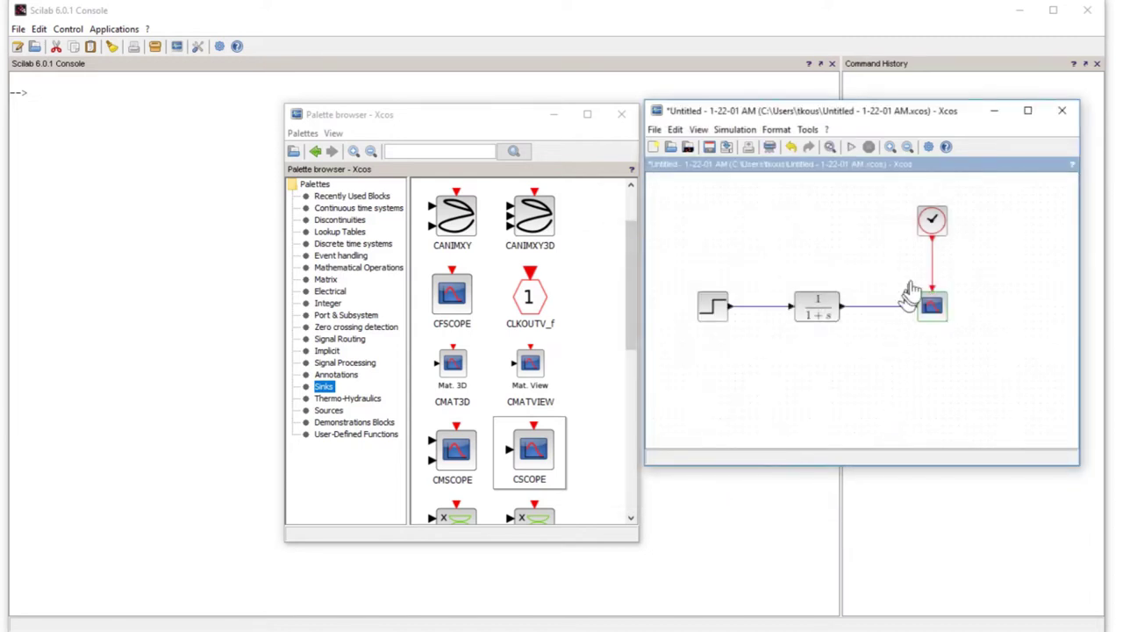
Step: Set the clock's initialisation time to 0
double_click(931, 219)
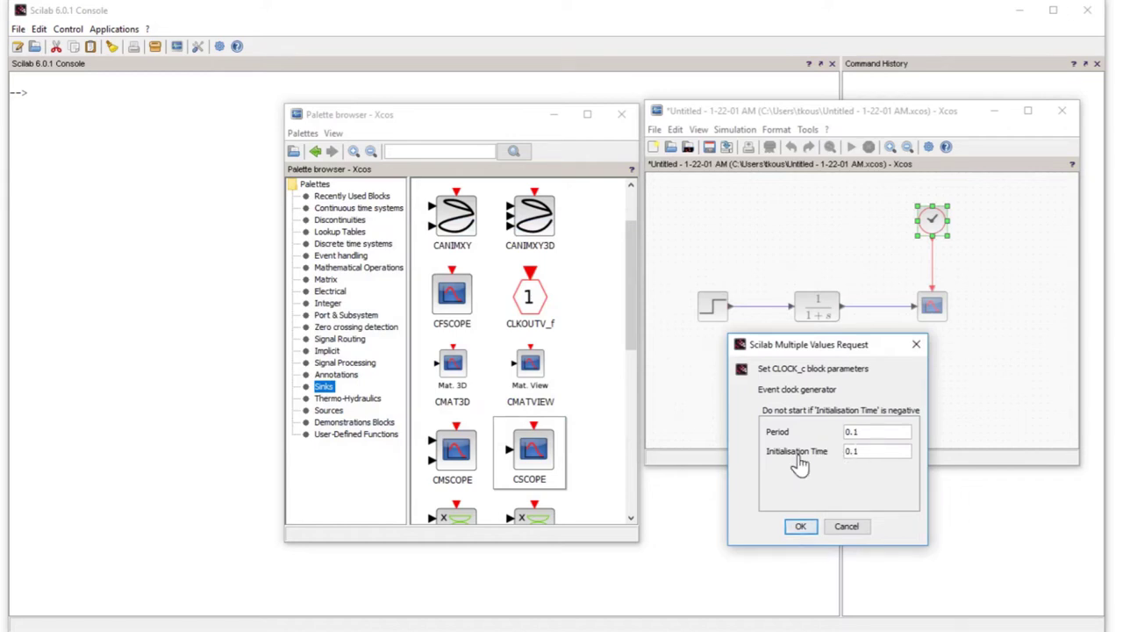
left_click_drag(865, 451, 822, 463)
type("0")
left_click(798, 527)
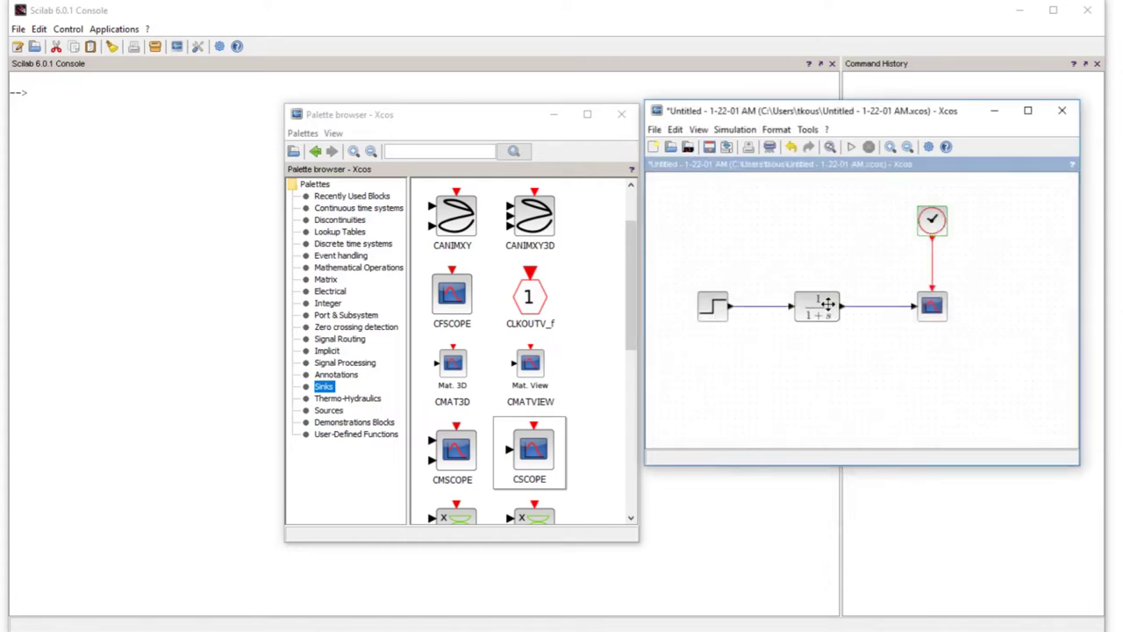
Step: Change the CLR transfer function to numerator 2 and denominator 2+s
double_click(829, 305)
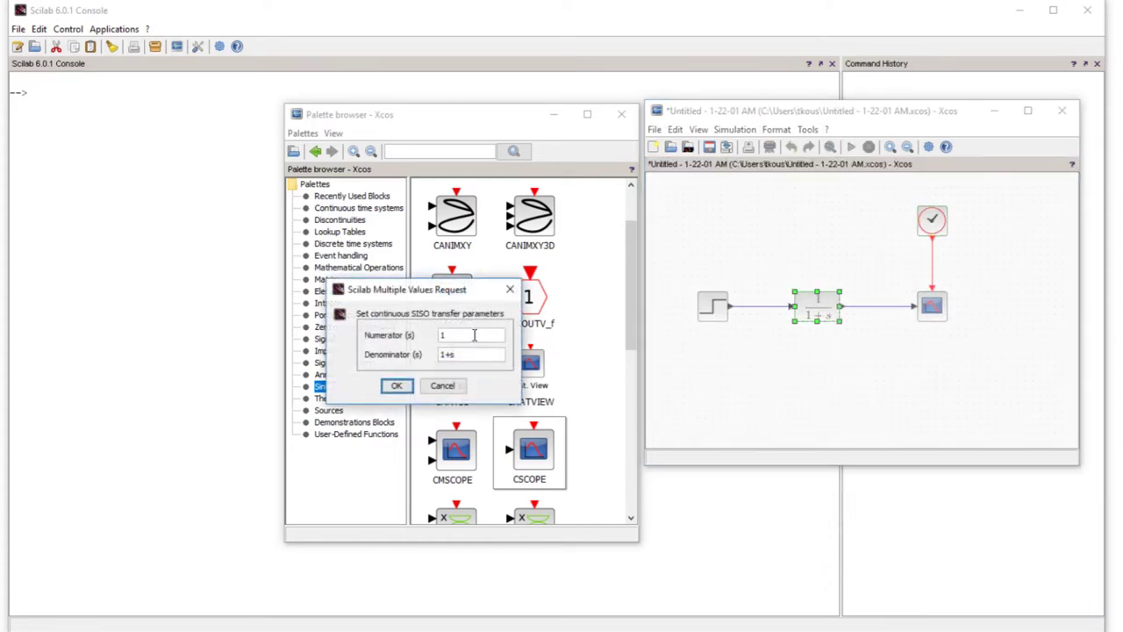
left_click_drag(471, 334, 439, 336)
type("2")
type("2")
left_click(393, 385)
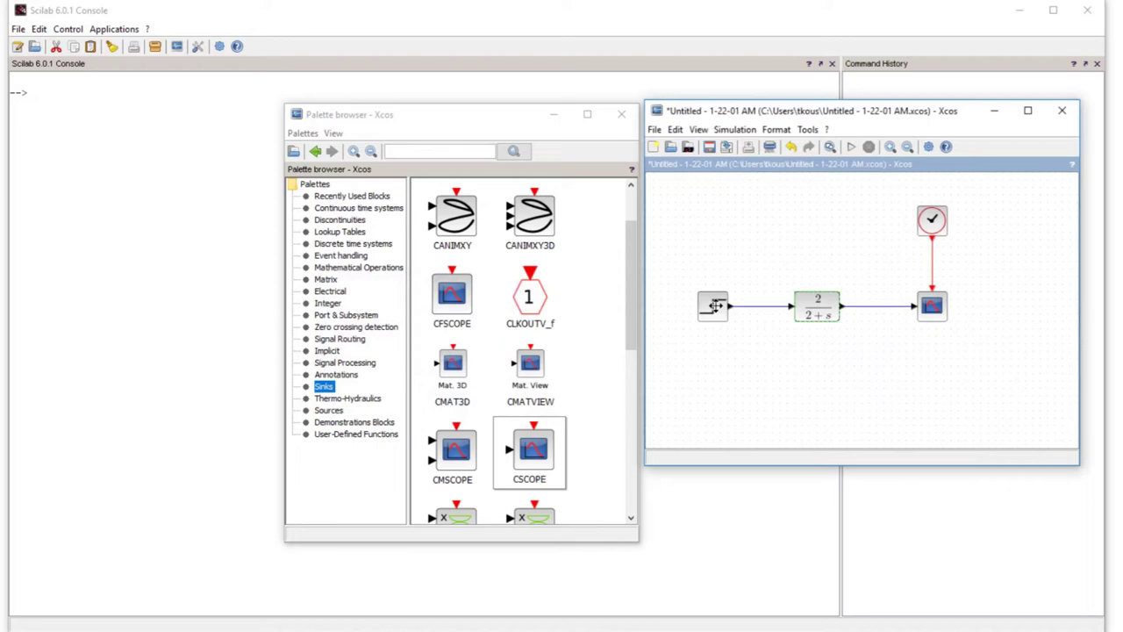
Step: Set the STEP_FUNCTION step time to 0, keeping initial value 0 and final value 1
double_click(716, 305)
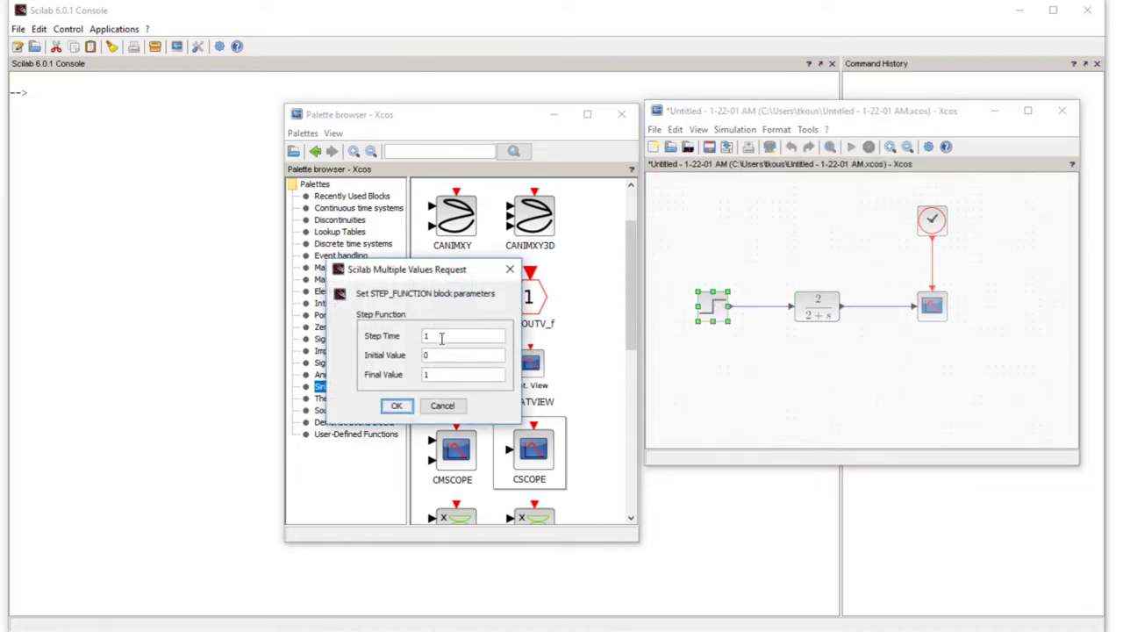
left_click_drag(441, 338, 412, 341)
type("0")
left_click(395, 405)
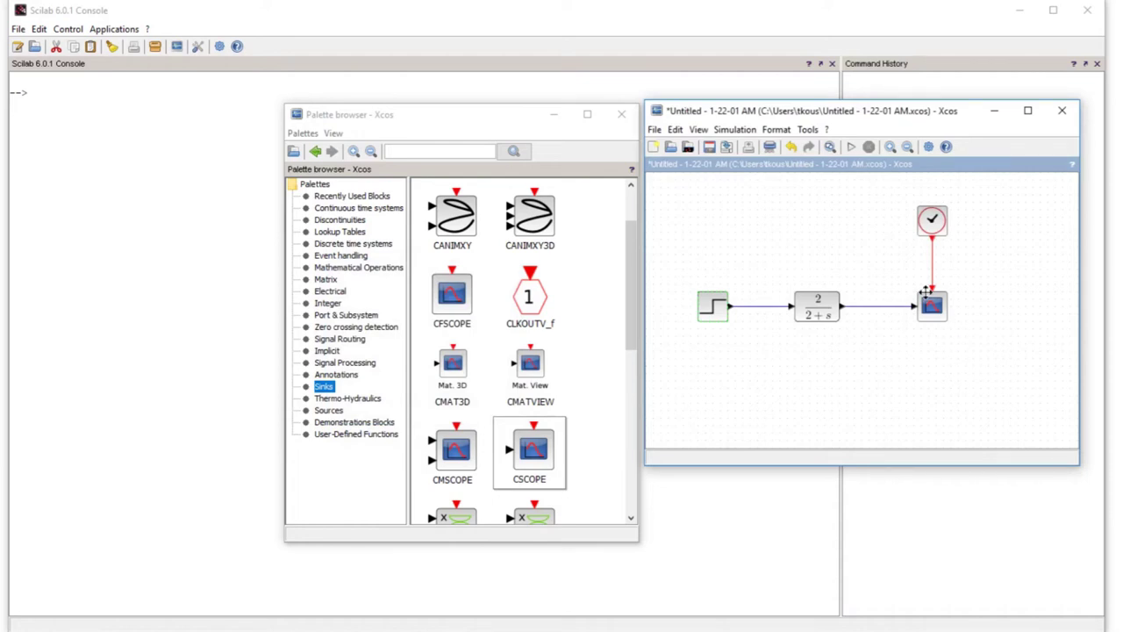
Step: Run the simulation and move the step-response graphic window to the screen centre
left_click(851, 149)
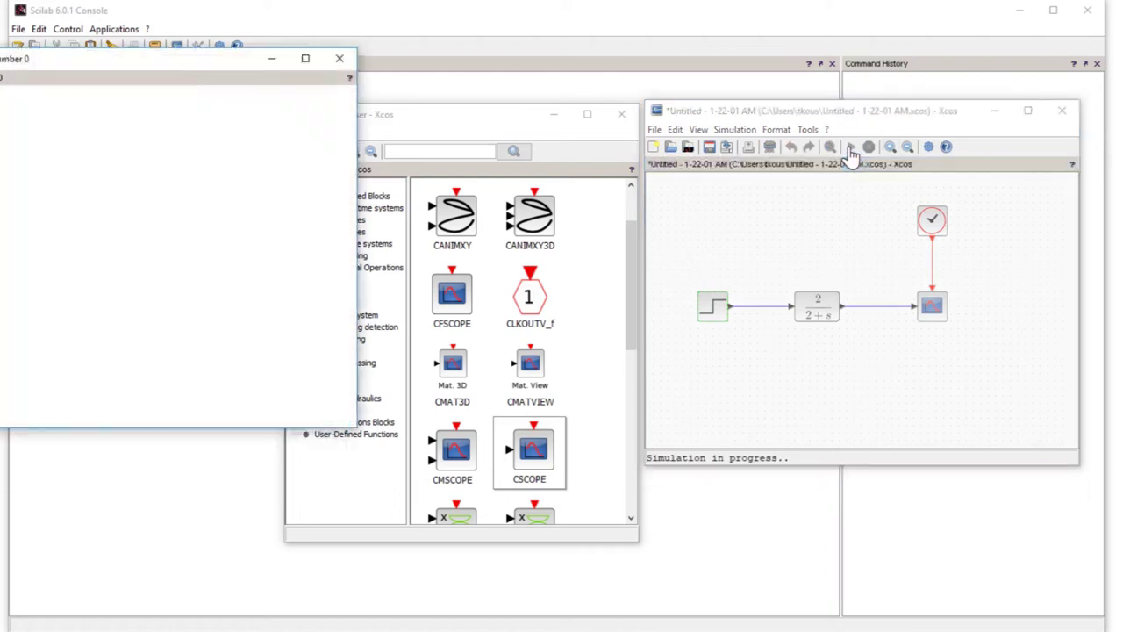
left_click_drag(186, 67, 776, 174)
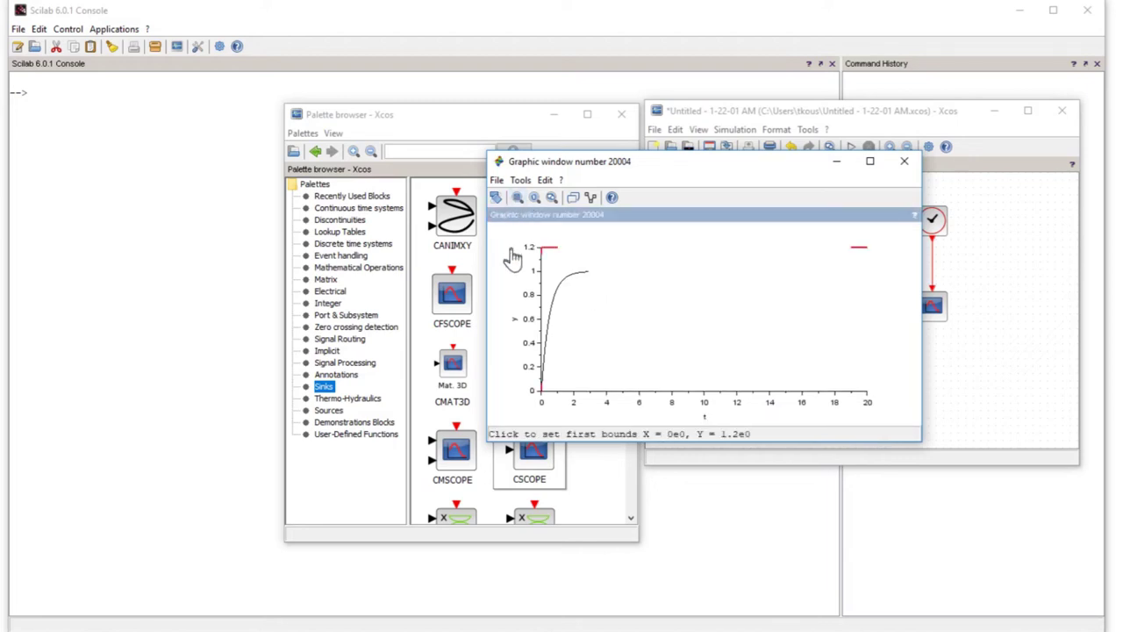
Step: Zoom the step-response plot to t 0–4, then shift the window slightly down and right
left_click(542, 265)
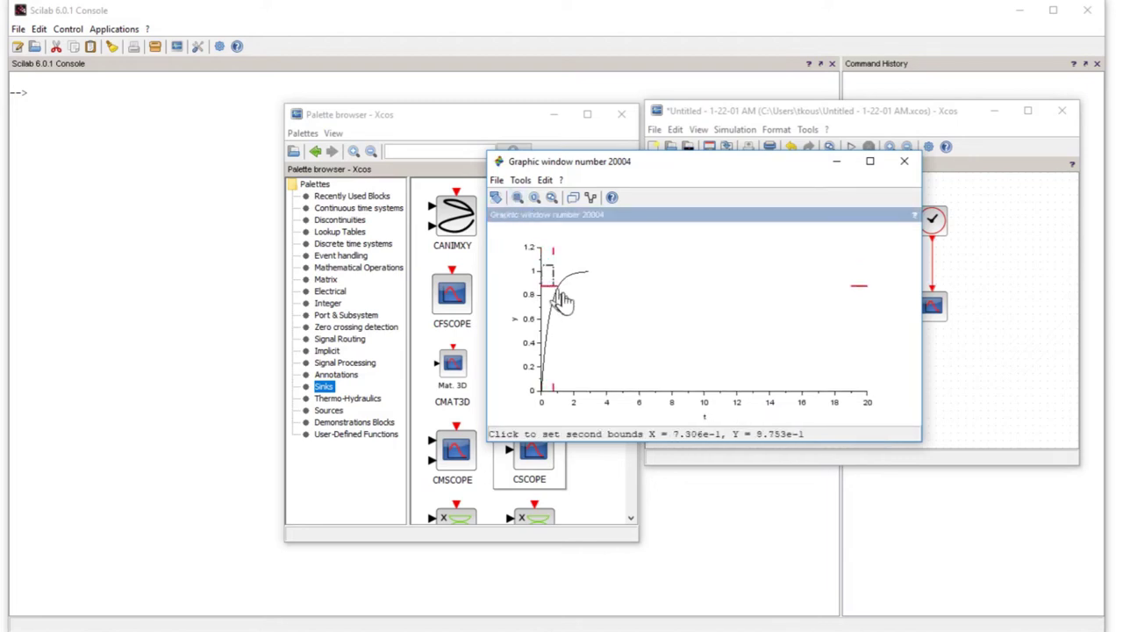
left_click(607, 413)
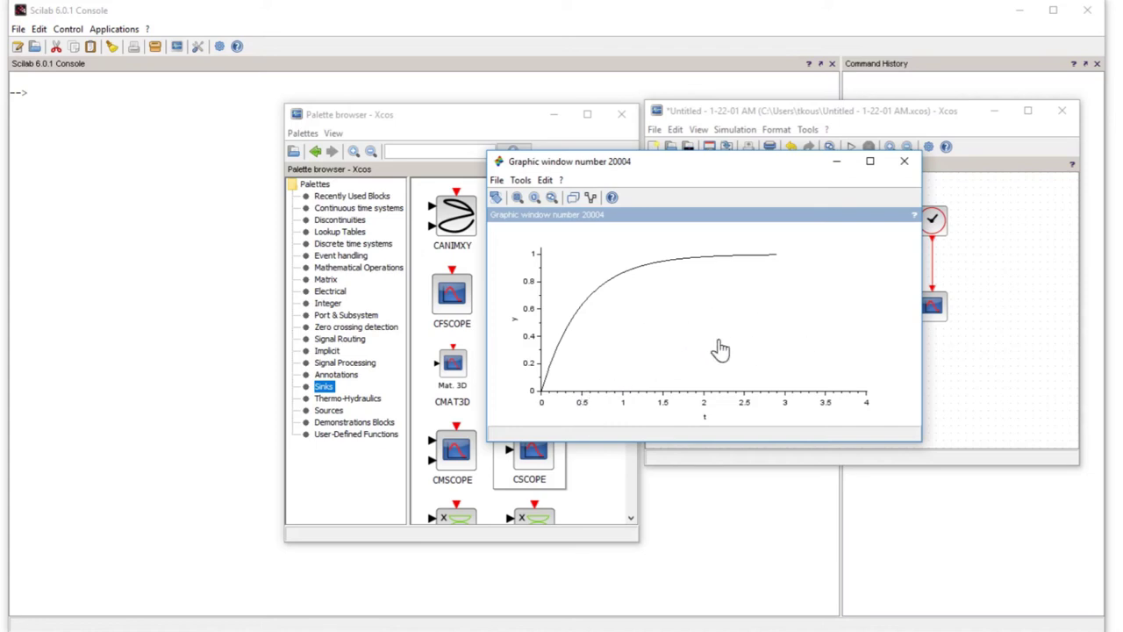
left_click_drag(746, 168, 914, 359)
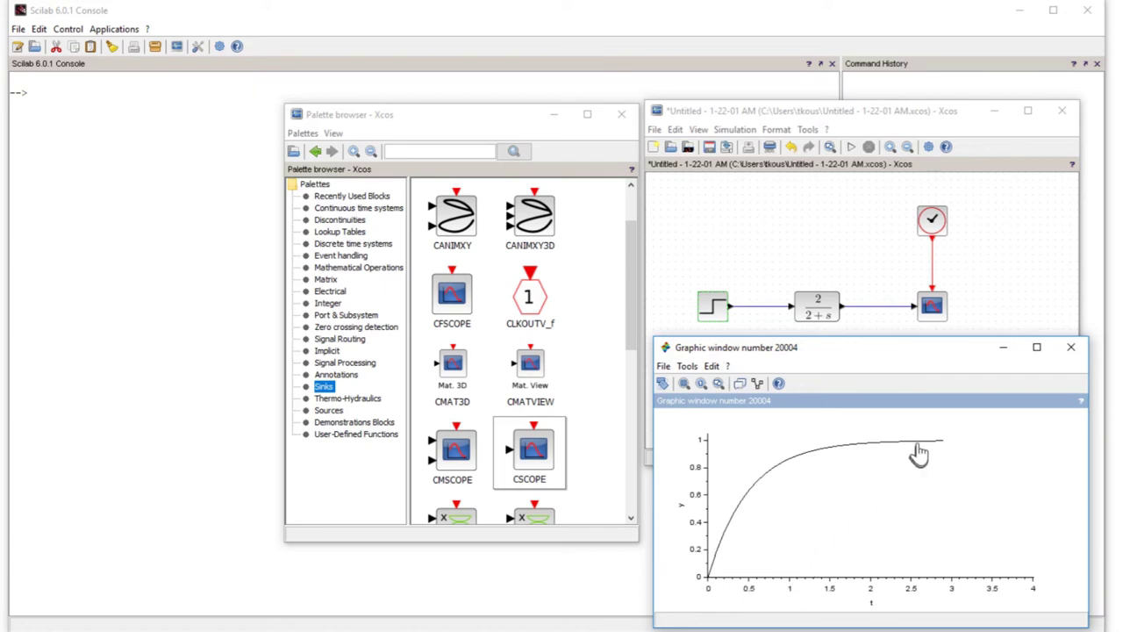
Step: Close the plot window and edit the STEP_FUNCTION step time so the step starts at t=1
left_click(1070, 348)
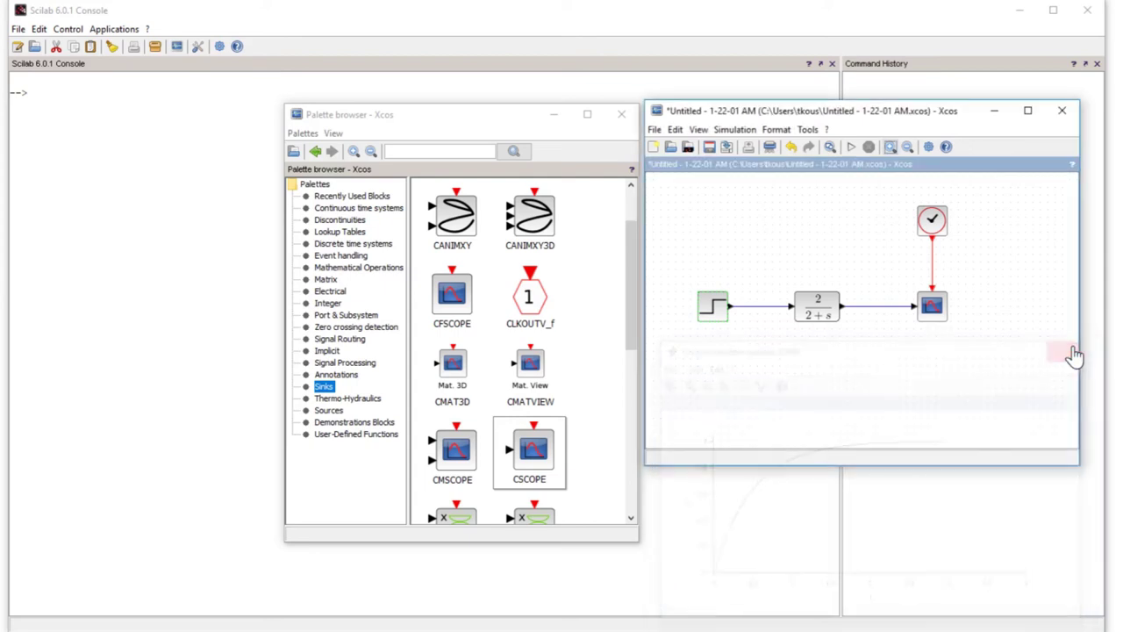
double_click(713, 307)
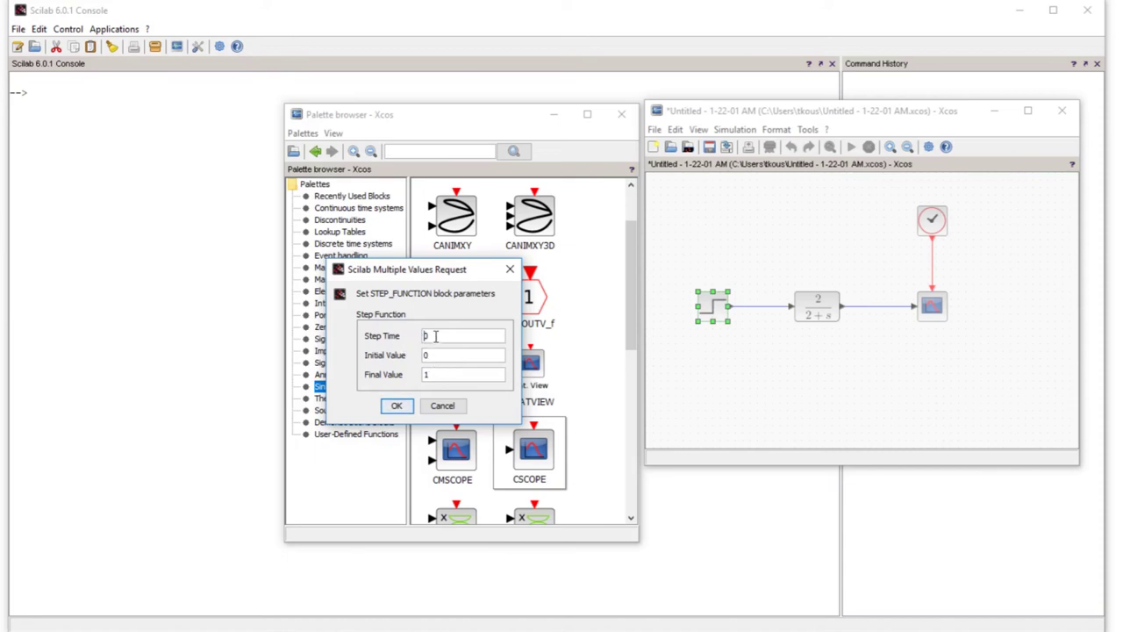
left_click(396, 406)
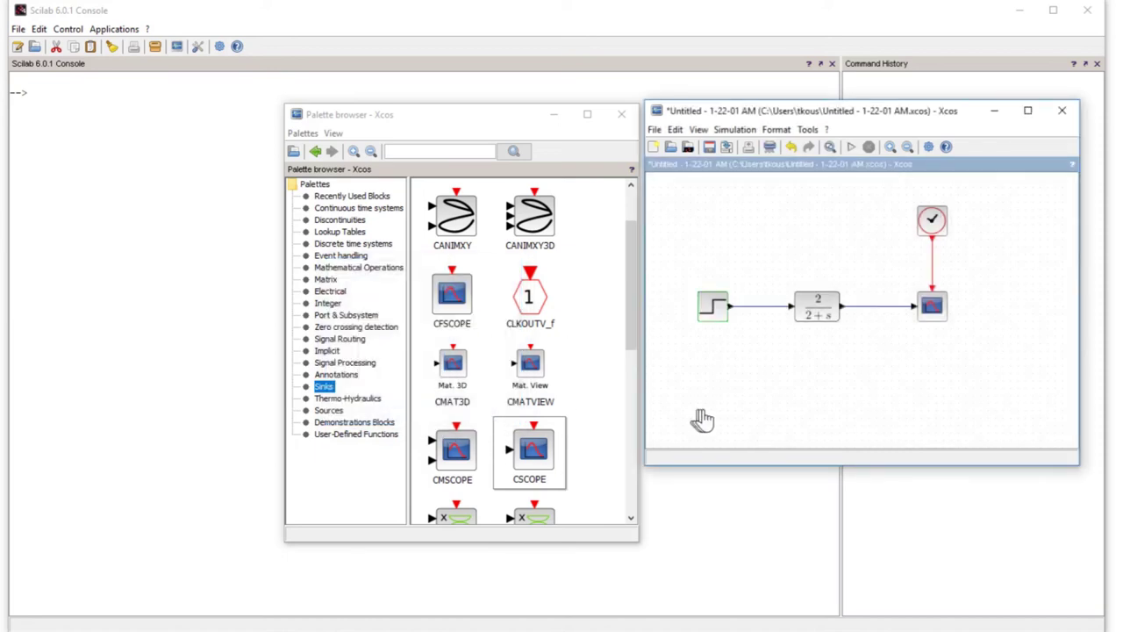
Step: Rerun the simulation, move the plot lower right, zoom to 0–3.5 and pan so t spans 0.5–3.5
left_click(851, 148)
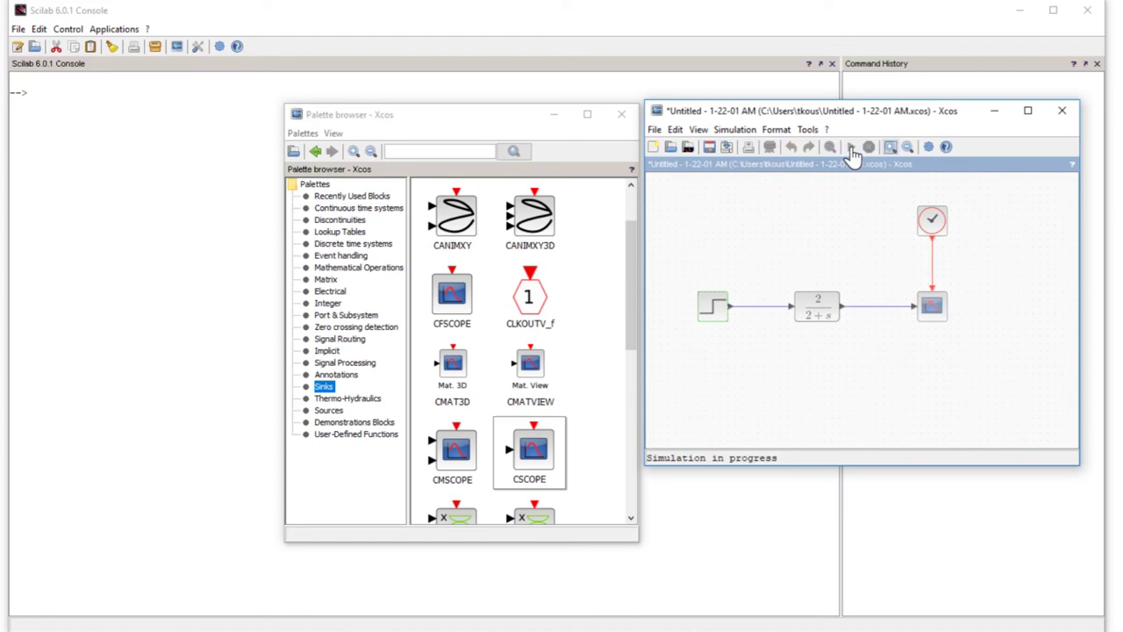
left_click_drag(171, 67, 942, 313)
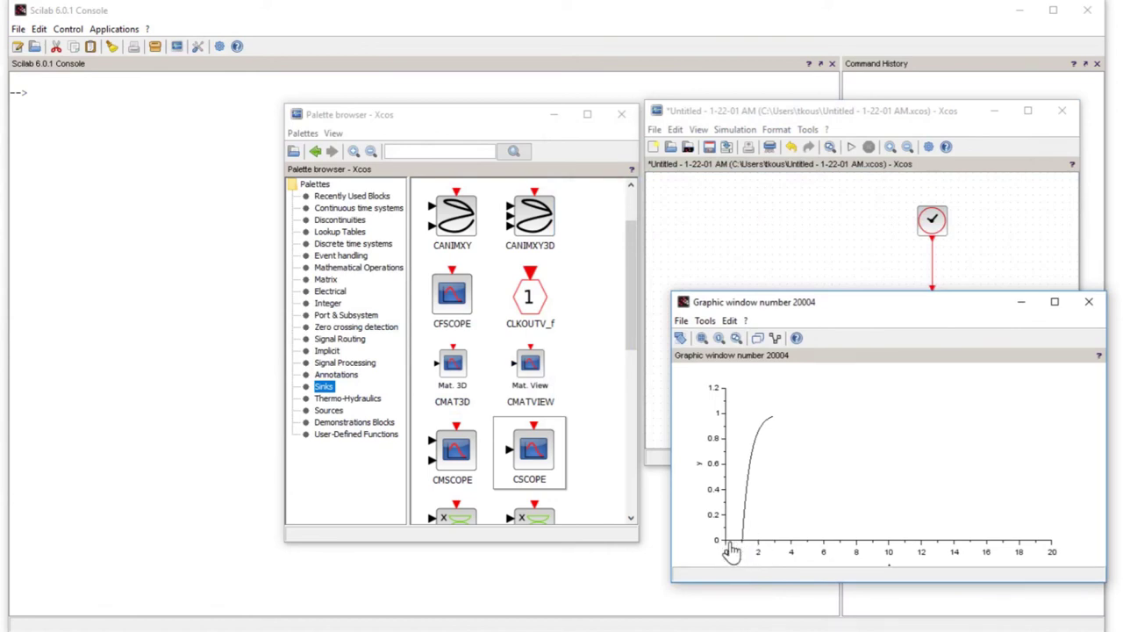
left_click(702, 338)
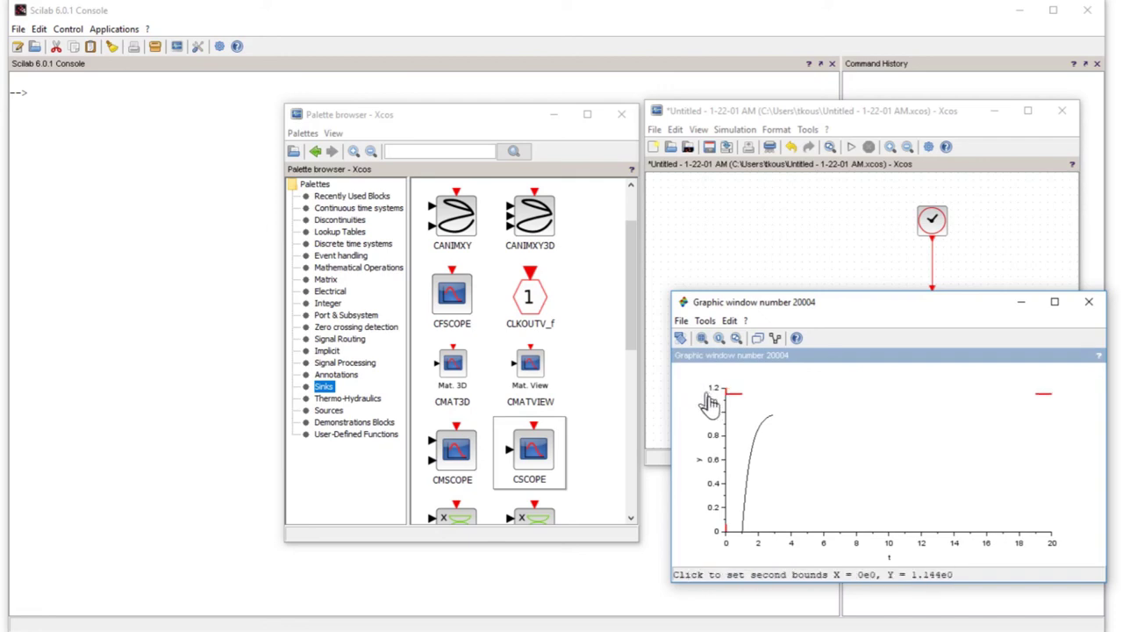
left_click(726, 387)
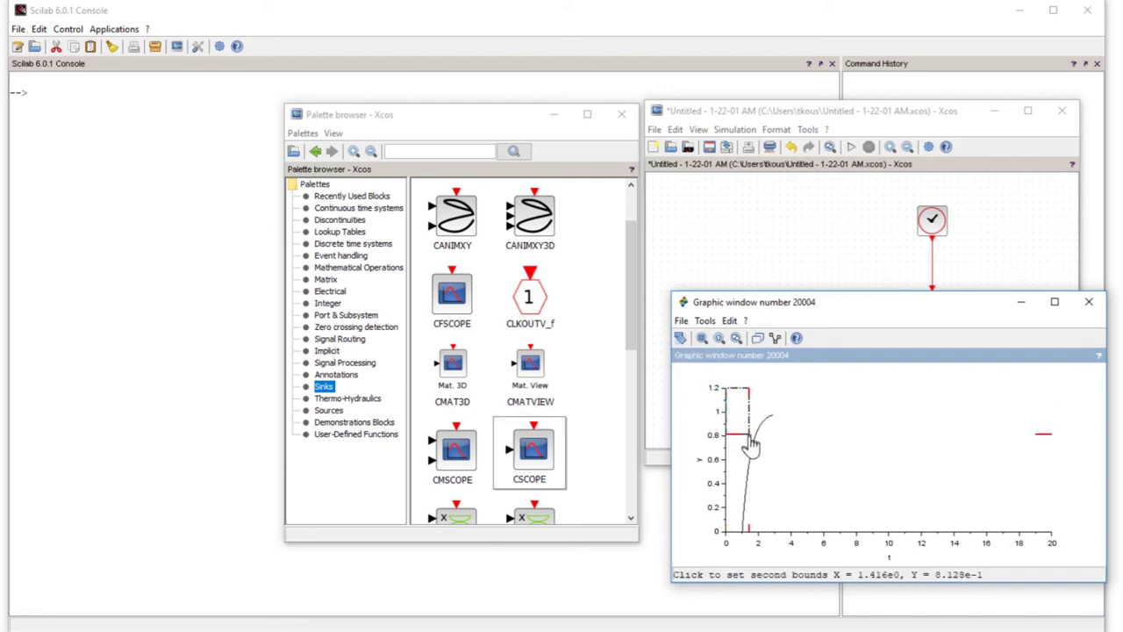
left_click(786, 546)
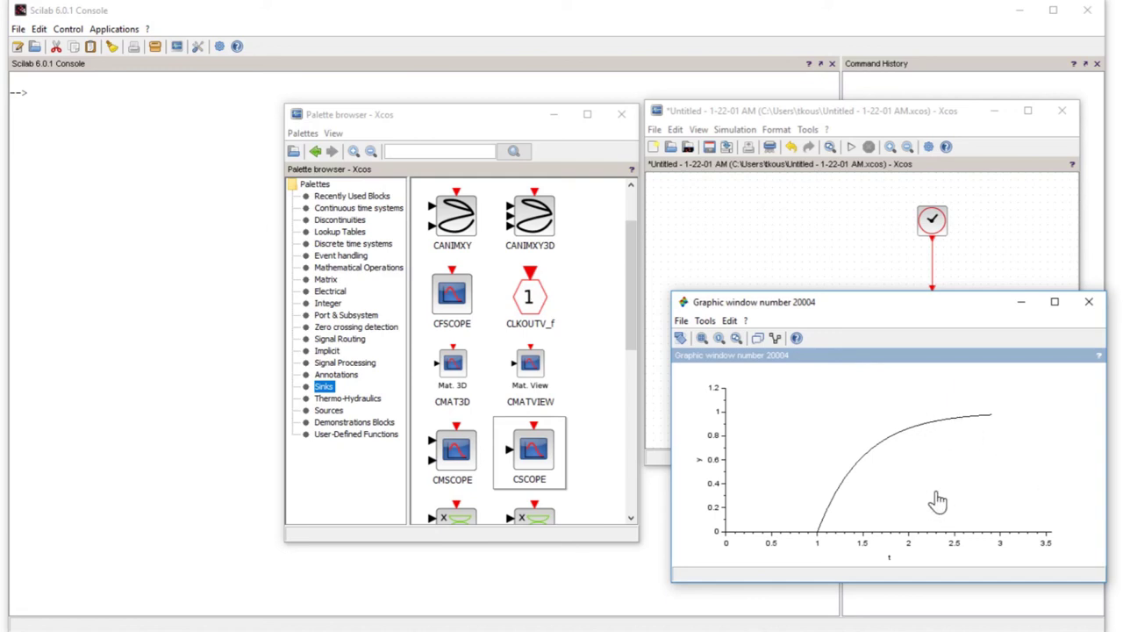
mouse_move(932, 502)
left_mouse_down()
mouse_move(921, 507)
mouse_move(941, 501)
left_mouse_up()
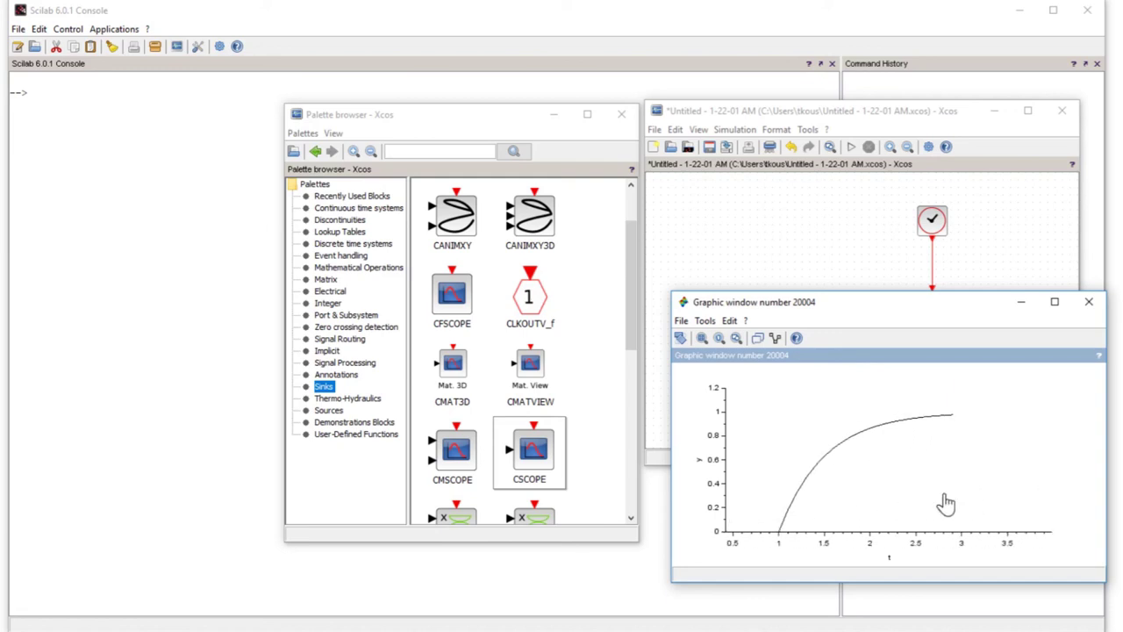